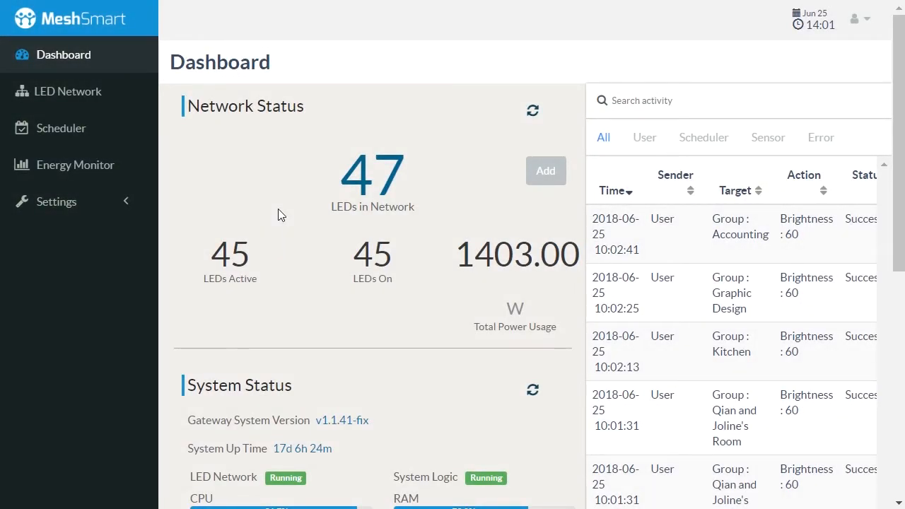
scroll(456, 354, "down", 1)
scroll(476, 354, "down", 2)
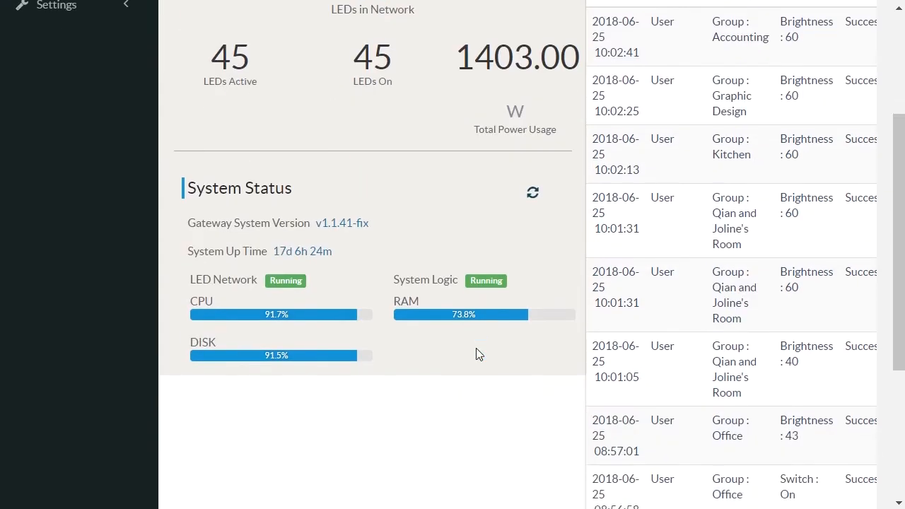
scroll(476, 353, "down", 2)
scroll(476, 355, "down", 1)
scroll(476, 356, "up", 2)
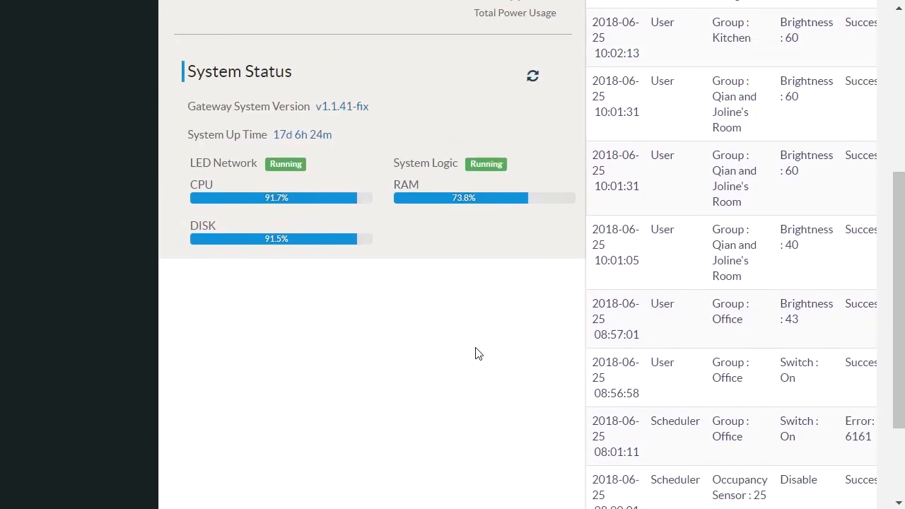
scroll(477, 354, "up", 3)
scroll(481, 343, "up", 1)
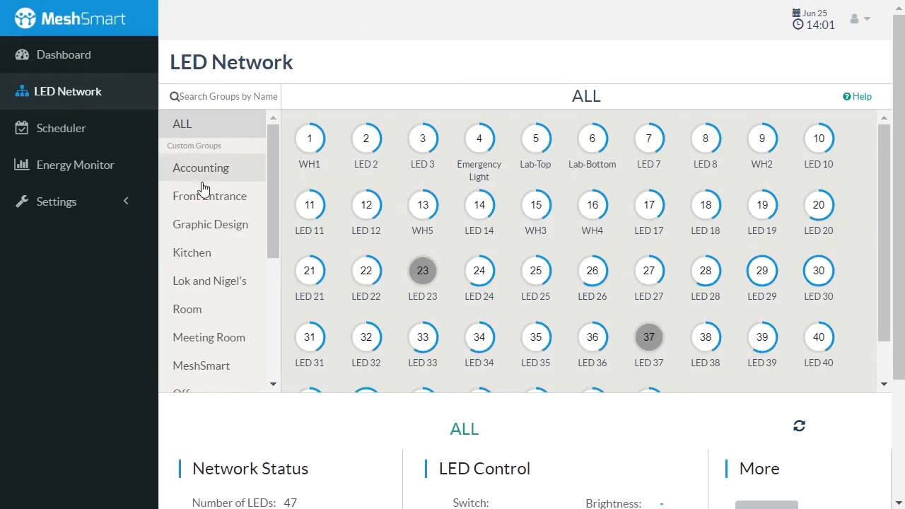
scroll(209, 212, "down", 2)
scroll(213, 231, "down", 3)
- Filter to the Sales and Marketing group, view LED 11's details, then go to its scheduling
left_click(214, 231)
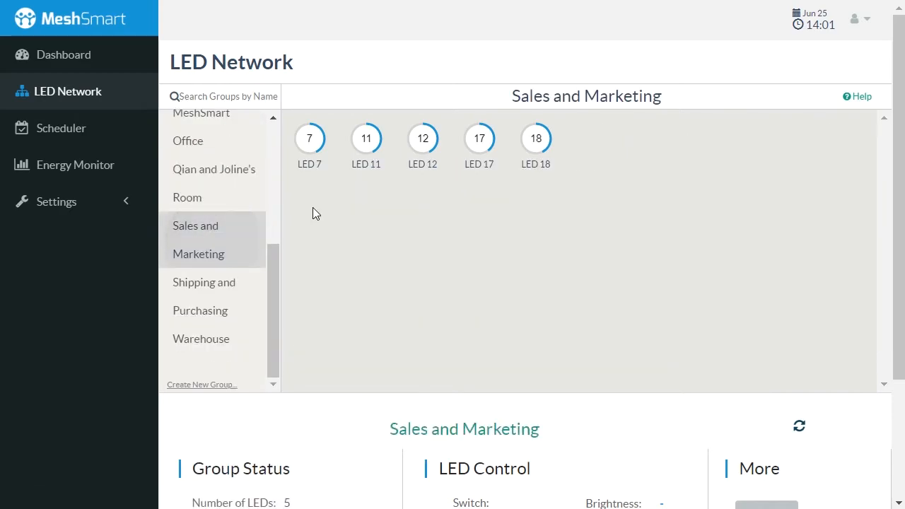
left_click(366, 142)
scroll(370, 269, "down", 3)
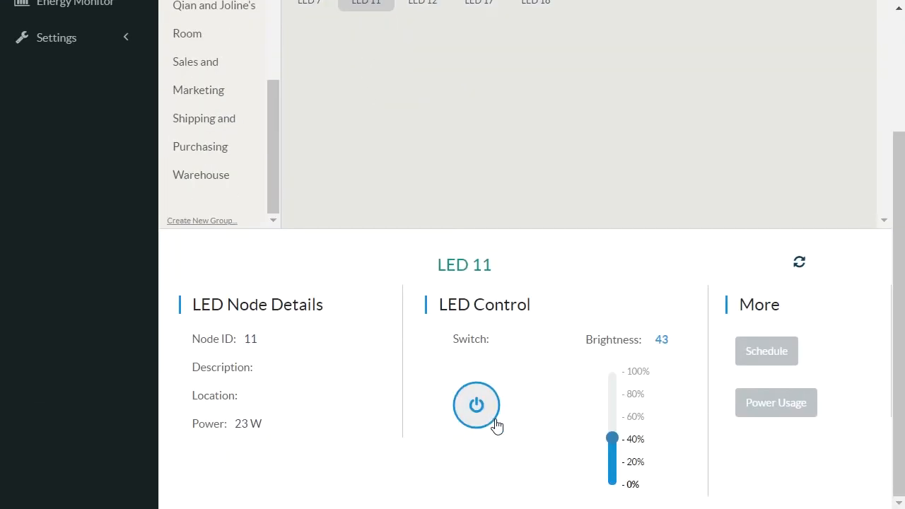
left_click(753, 353)
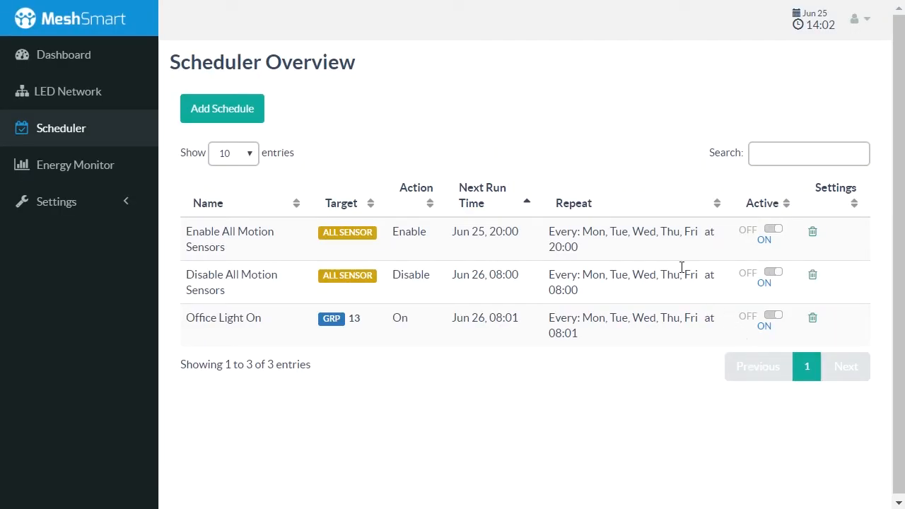
- Draft a new schedule targeting a single sensor, cancel it, then move to the Energy Monitor
left_click(203, 106)
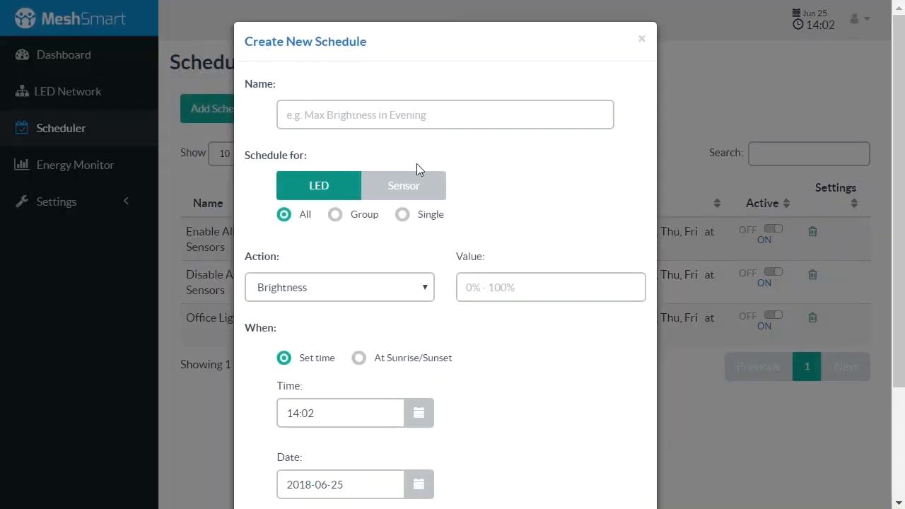
left_click(420, 185)
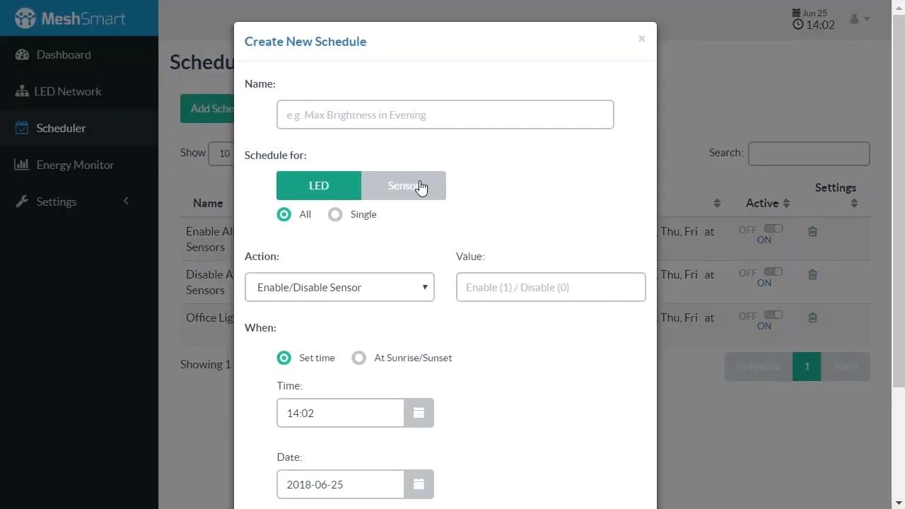
left_click(353, 219)
scroll(351, 220, "down", 1)
scroll(349, 222, "down", 2)
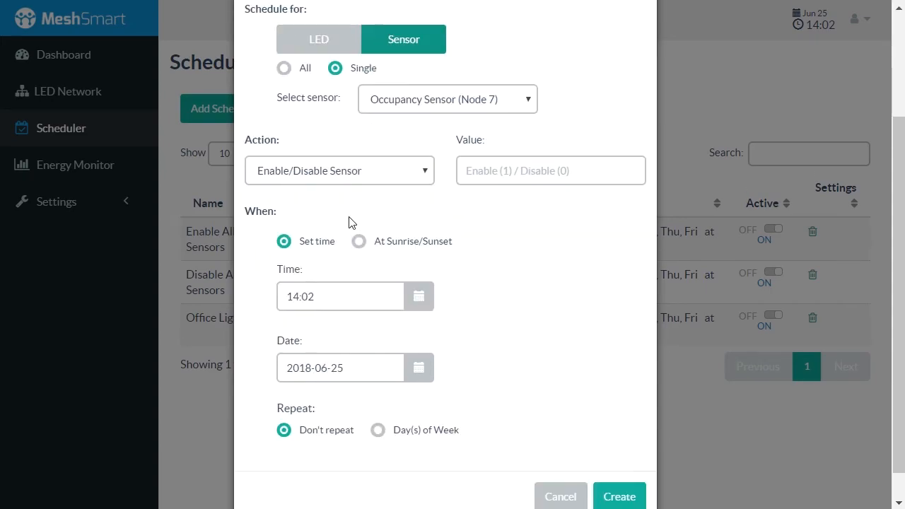
scroll(348, 222, "down", 2)
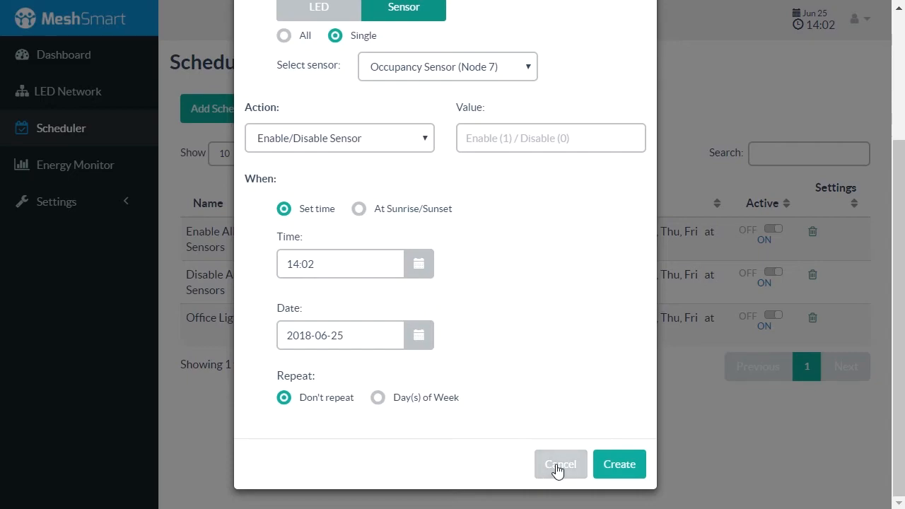
left_click(540, 463)
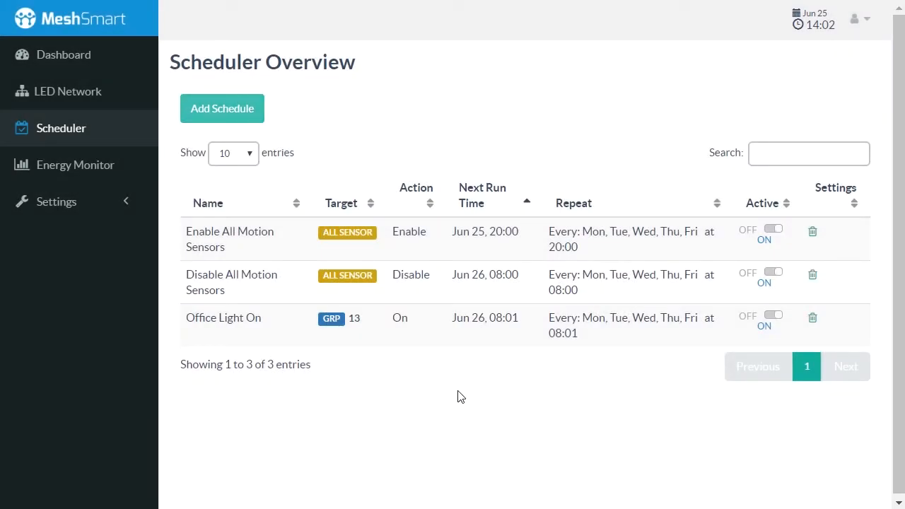
left_click(118, 166)
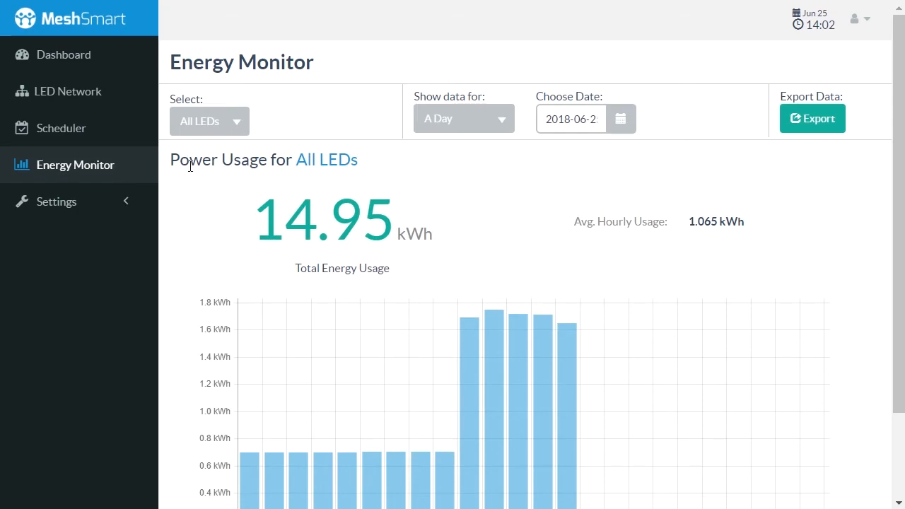
scroll(400, 183, "down", 3)
scroll(400, 183, "up", 3)
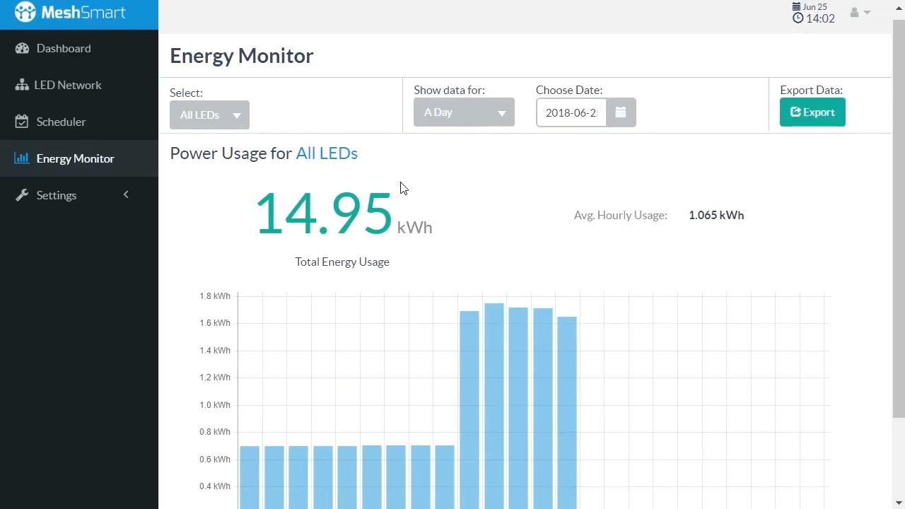
- Switch the energy data range from a day to a month, then expand the Settings menu
left_click(447, 124)
left_click(448, 177)
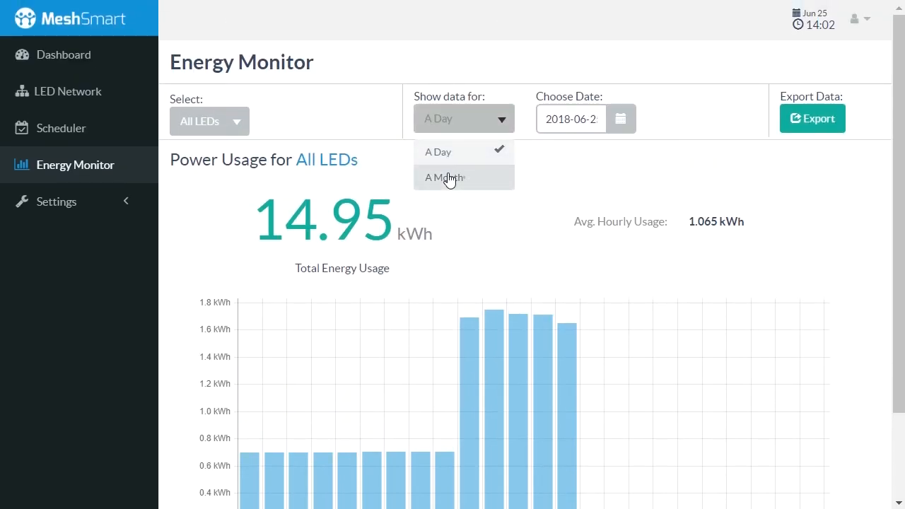
scroll(447, 178, "down", 3)
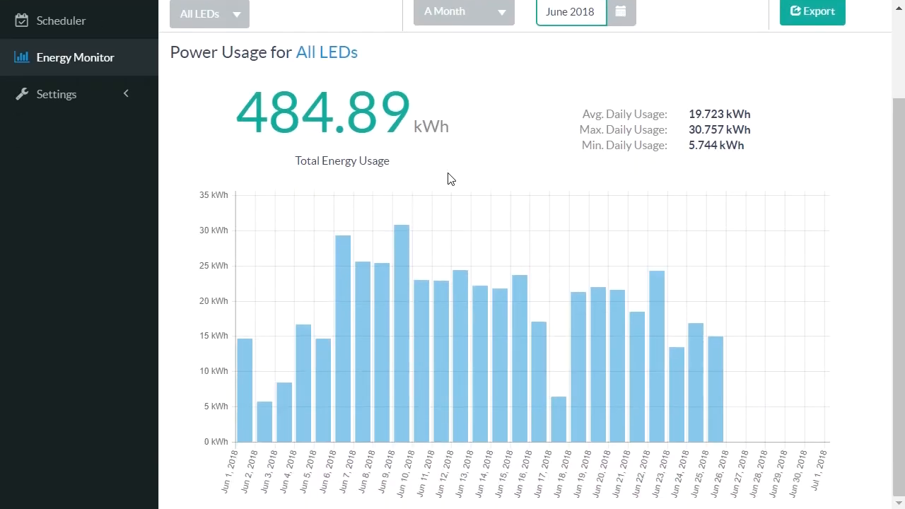
scroll(447, 178, "up", 3)
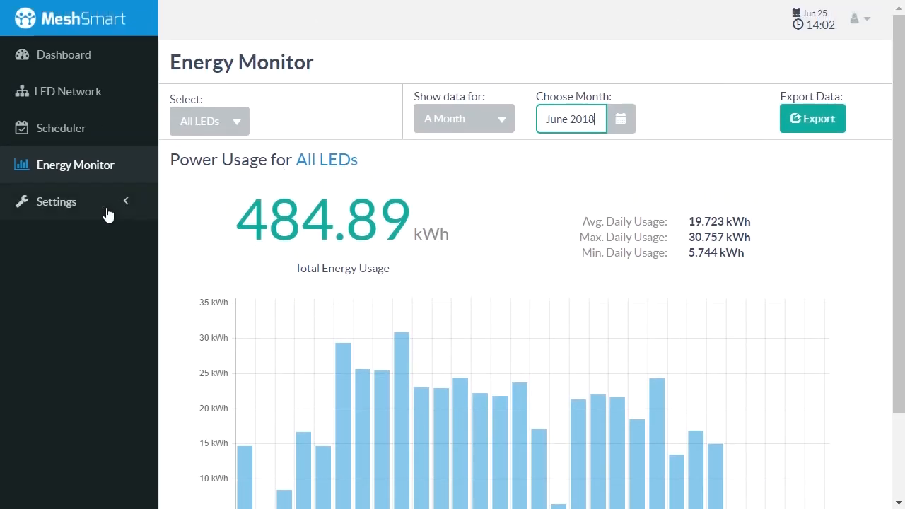
left_click(106, 210)
- Visit the Node Management, Sensor Management and Group Management settings pages in turn
left_click(79, 243)
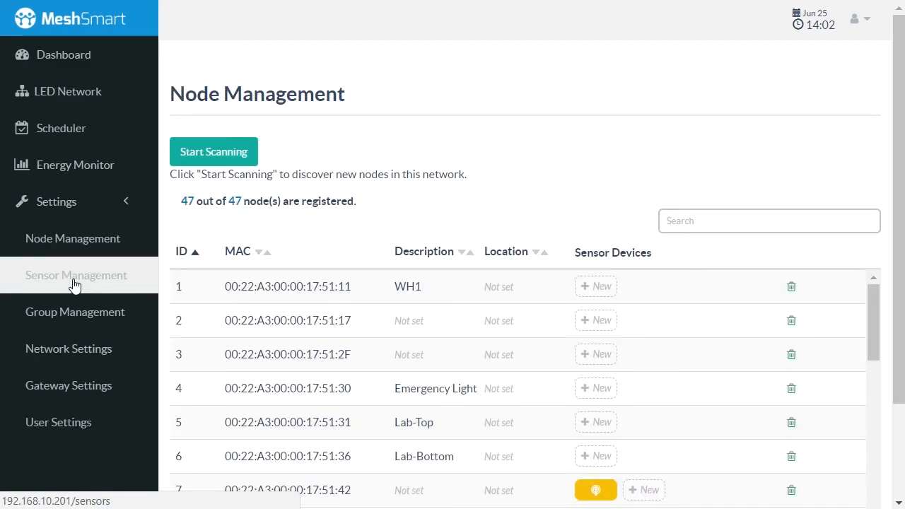
left_click(75, 285)
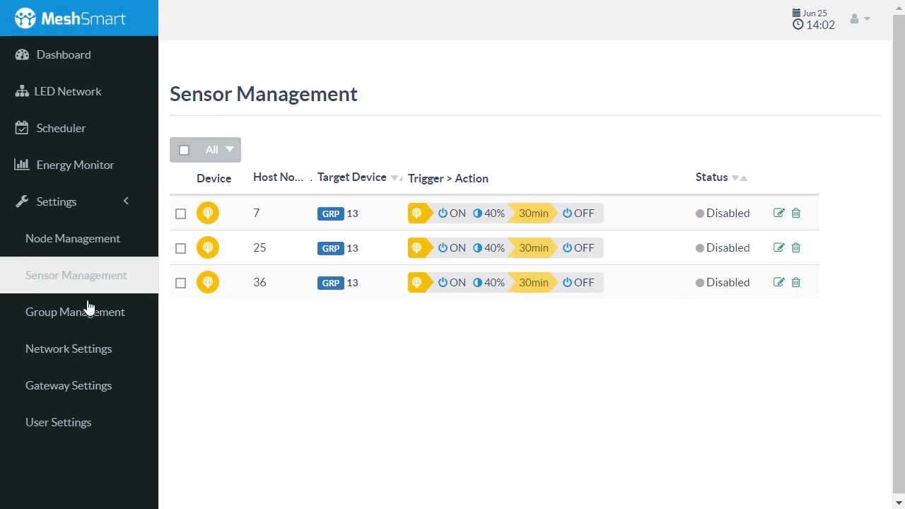
left_click(75, 325)
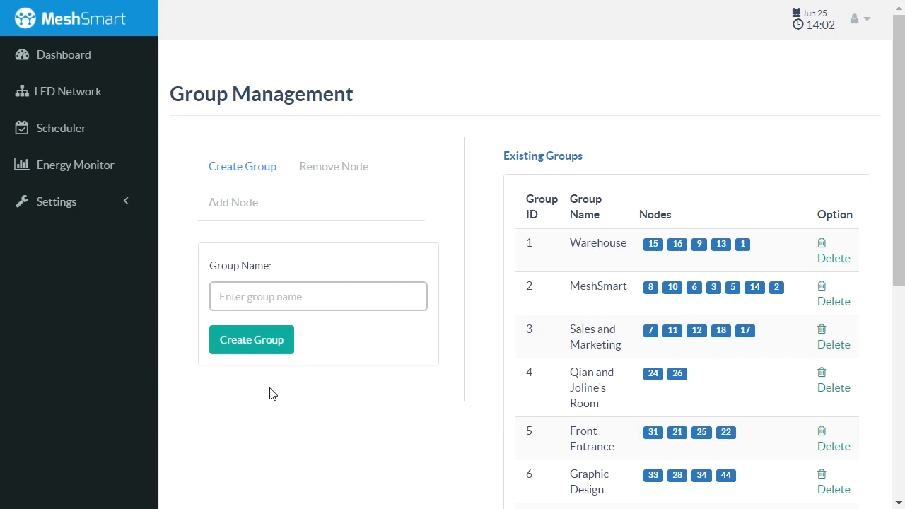
scroll(367, 399, "down", 2)
scroll(367, 400, "down", 3)
scroll(368, 399, "down", 1)
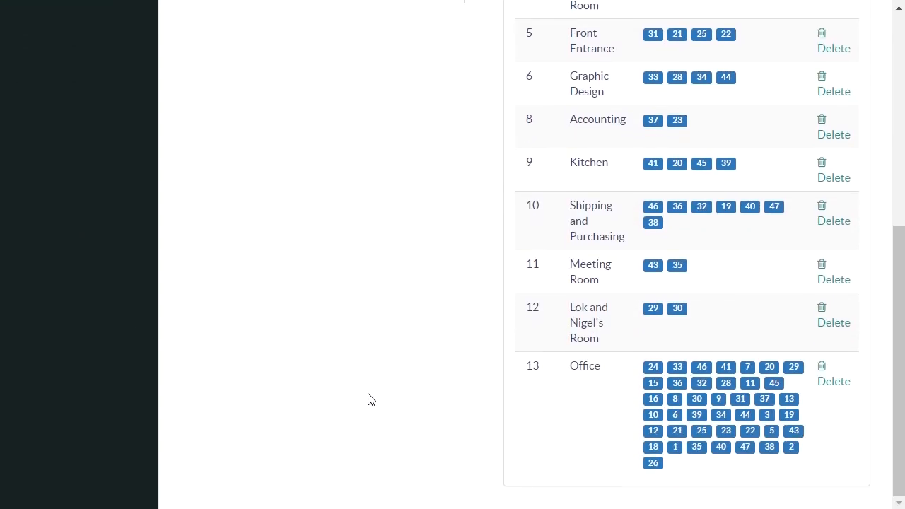
scroll(368, 401, "up", 1)
scroll(369, 401, "up", 3)
scroll(370, 400, "up", 2)
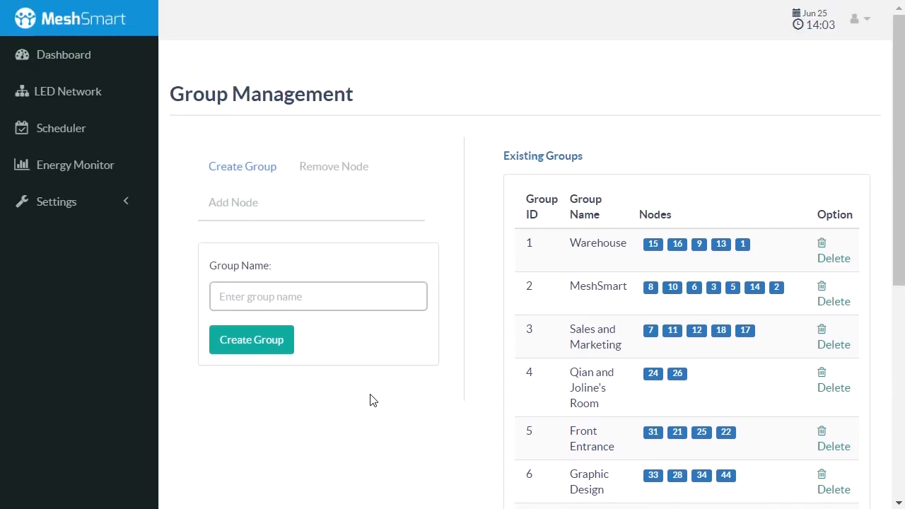